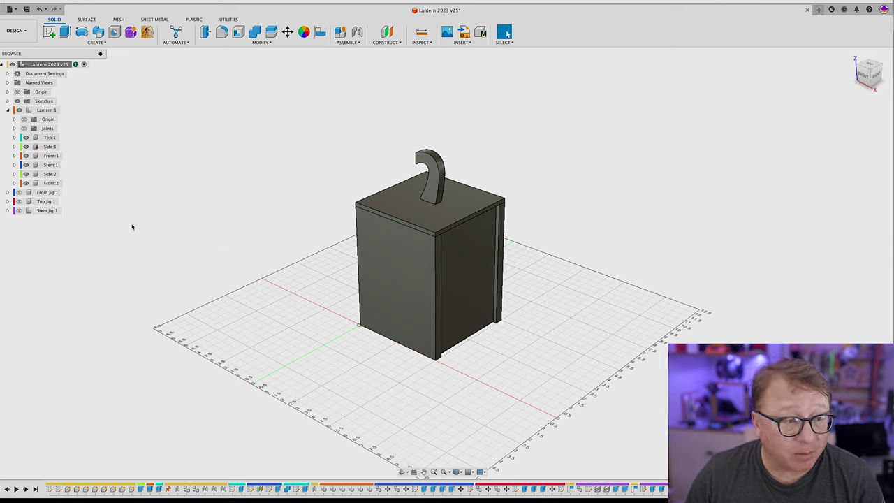
- Highlight the lantern assembly, a side panel, the hook stem, Side:2 and Front:2 in turn
left_click(38, 112)
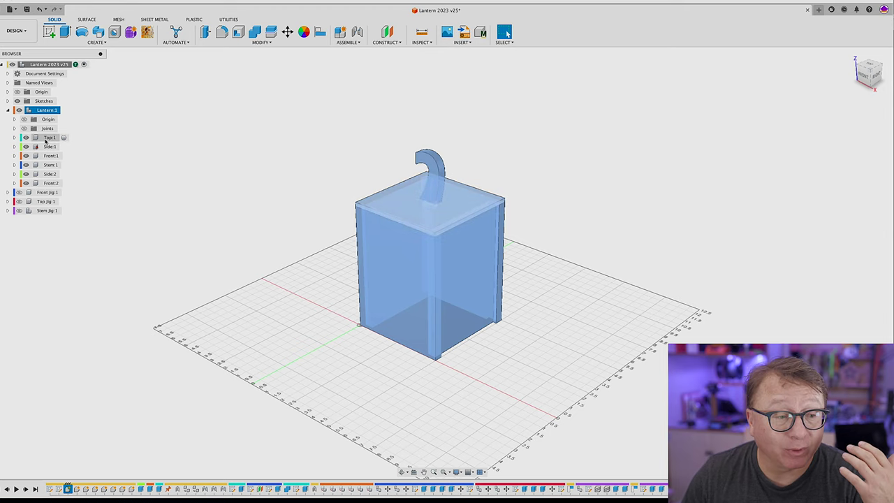
left_click(49, 156)
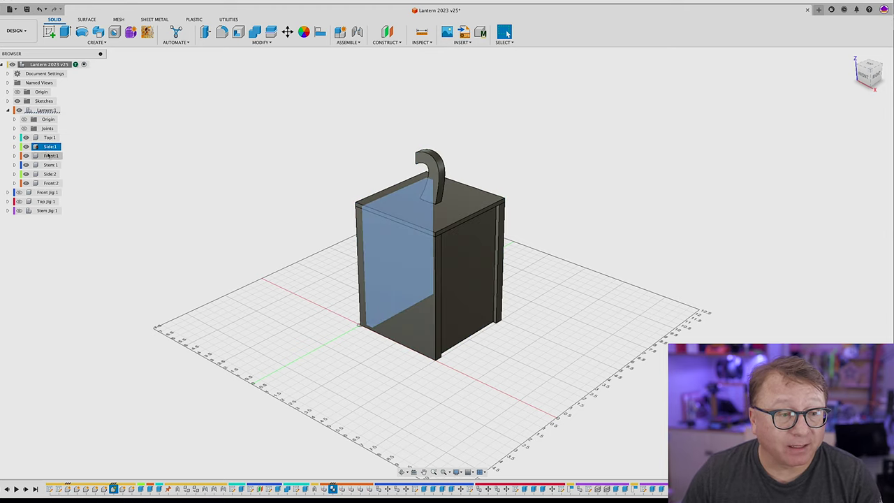
left_click(50, 164)
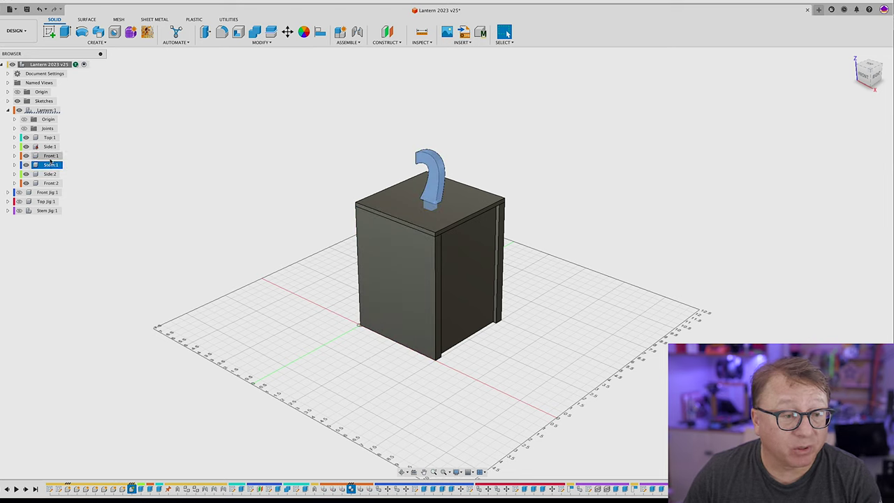
left_click(49, 174)
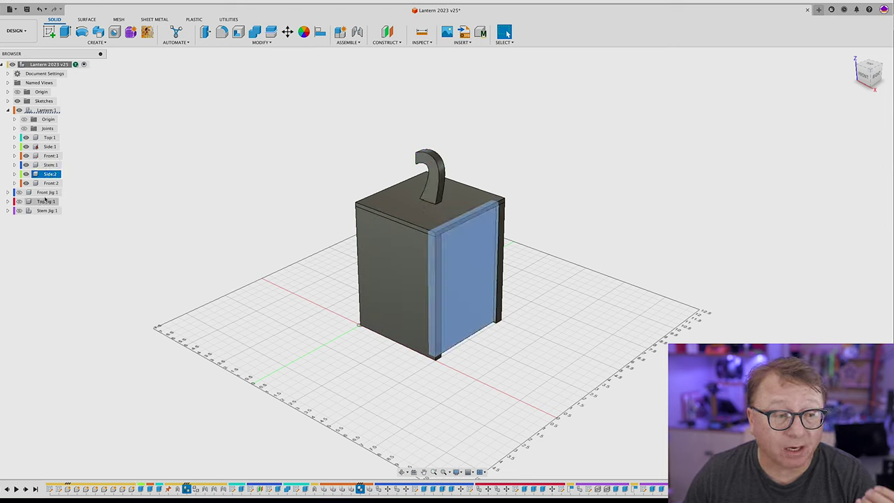
left_click(51, 183)
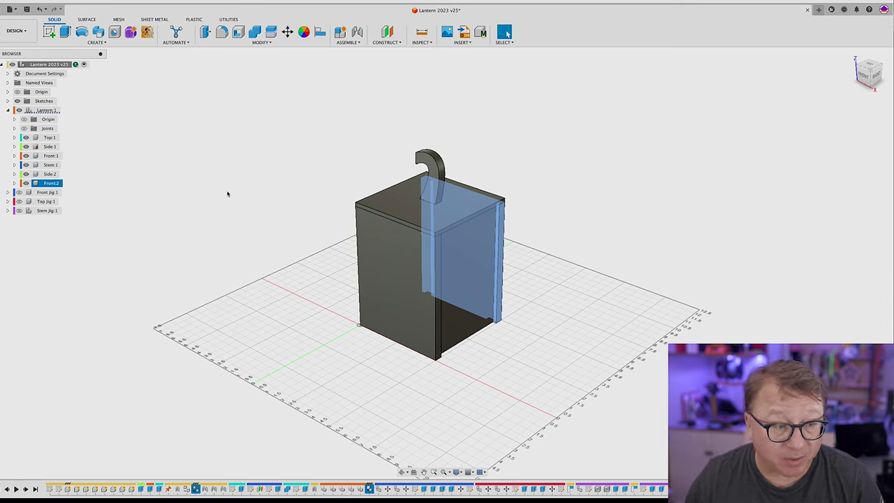
left_click(626, 263)
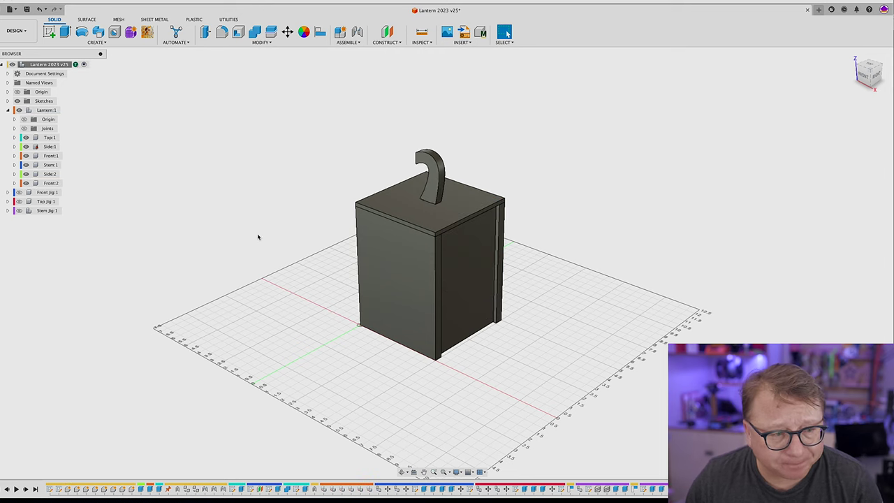
- Orbit to inspect the lantern's underside, then return to the home isometric view
middle_click_drag(398, 319, 514, 243, "shift")
scroll(514, 243, "up", 5)
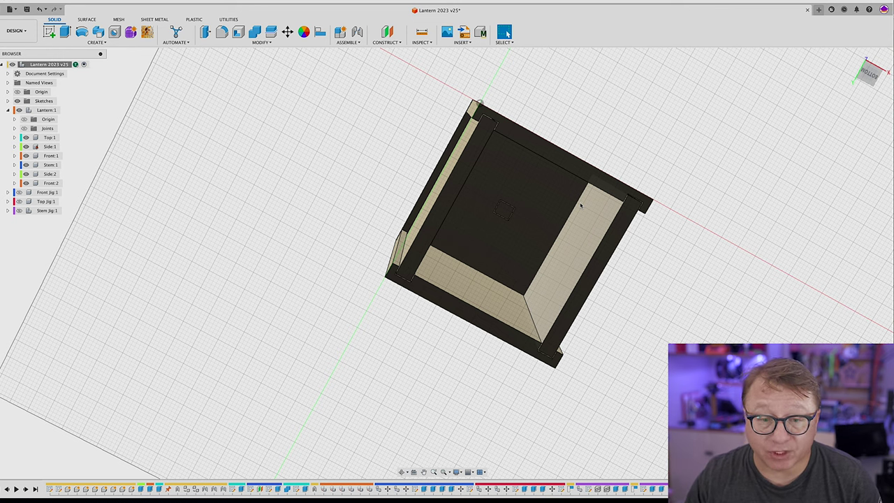
middle_click_drag(459, 175, 389, 261, "shift")
key("F6")
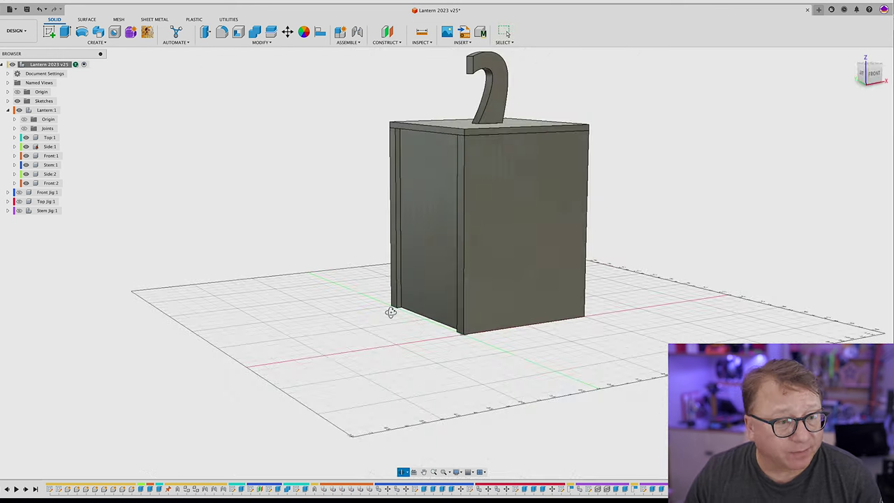
- Hide the front and side panels and the hook stem to expose the lantern's interior
left_click(25, 146)
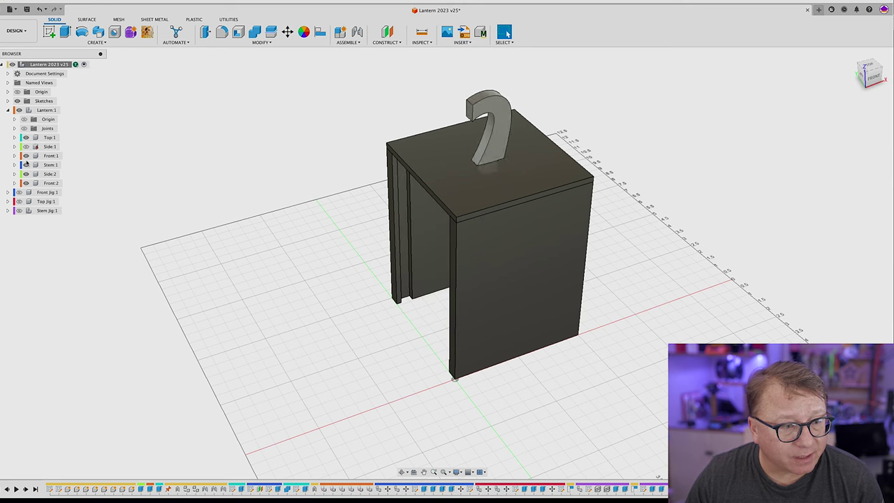
left_click(26, 155)
left_click(25, 164)
left_click(26, 182)
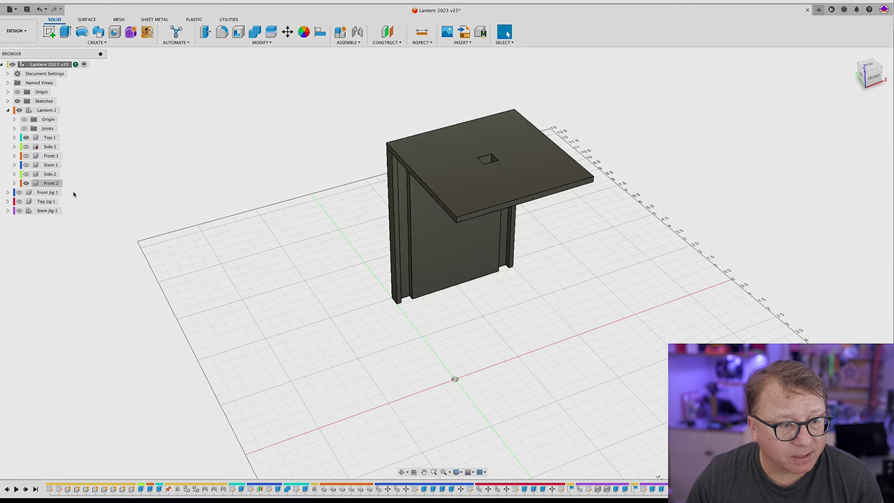
left_click(25, 183)
middle_click_drag(624, 299, 497, 201, "shift")
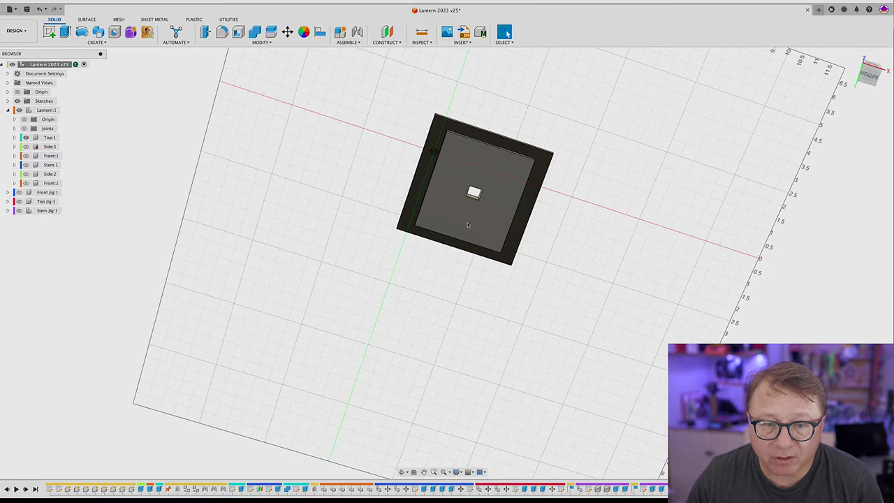
middle_click_drag(468, 224, 465, 277, "shift")
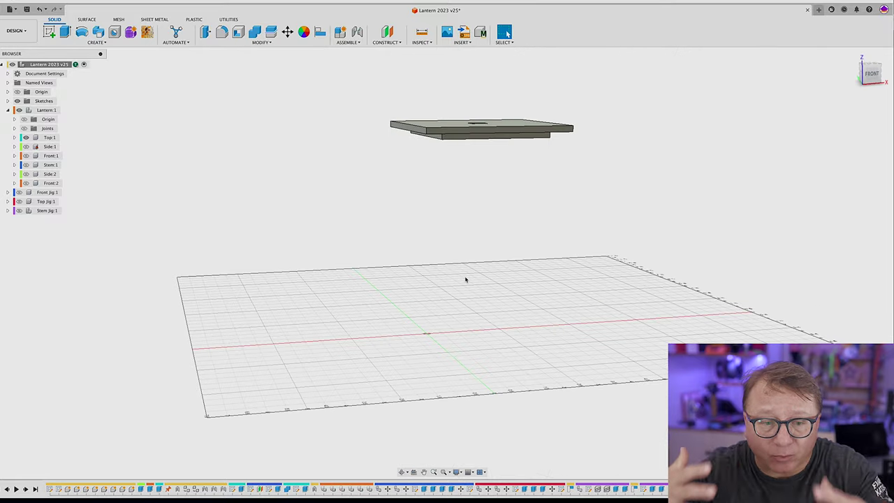
- Show the Side:1 and Front:1 panels again and view from a raised back corner
left_click(26, 146)
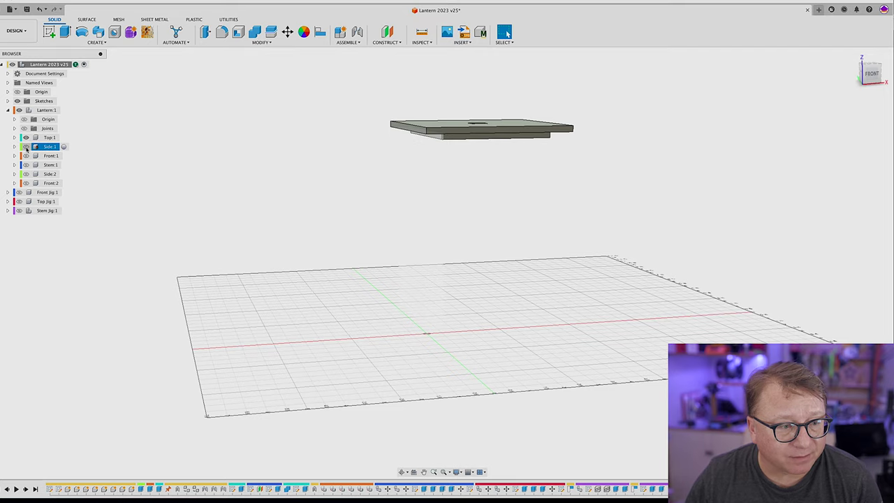
left_click(26, 155)
middle_click_drag(623, 237, 625, 231, "shift")
left_click_drag(625, 231, 740, 203)
key("Escape")
- Inspect the joints from a low corner and the back, then show the hook stem again
scroll(185, 198, "up", 4)
middle_click_drag(185, 199, 527, 184, "shift")
key("Escape")
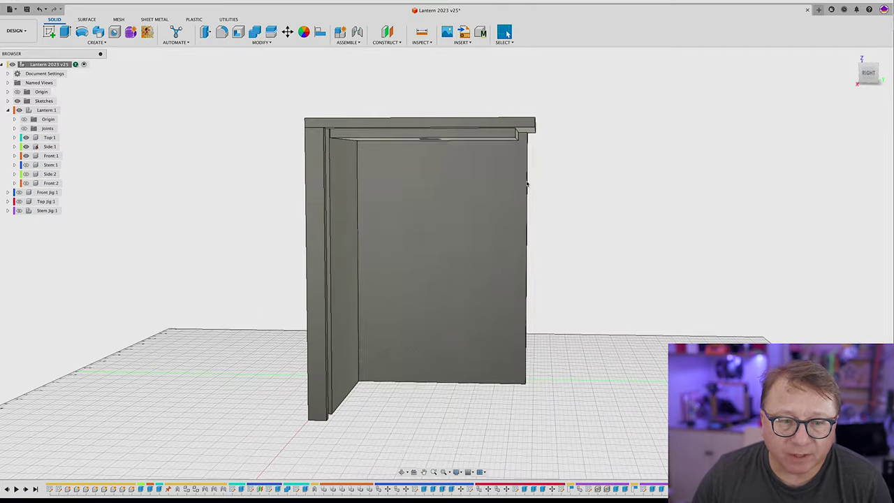
scroll(333, 137, "up", 2)
scroll(333, 137, "up", 3)
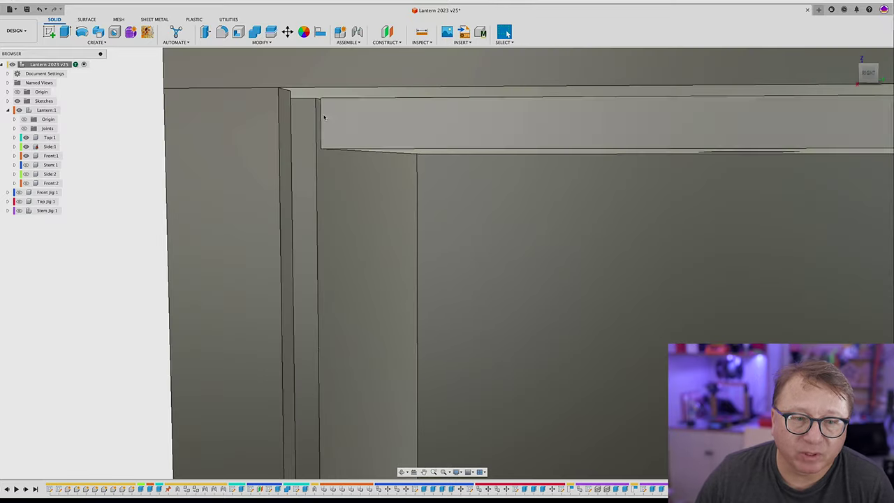
scroll(378, 189, "down", 2)
scroll(378, 188, "down", 4)
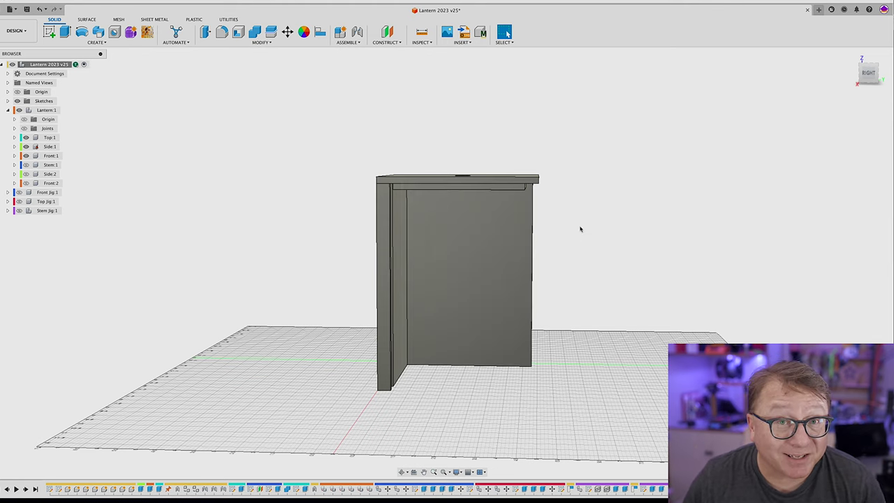
mouse_move(568, 222)
middle_mouse_down("shift")
mouse_move(595, 226)
mouse_move(555, 231)
middle_mouse_up("shift")
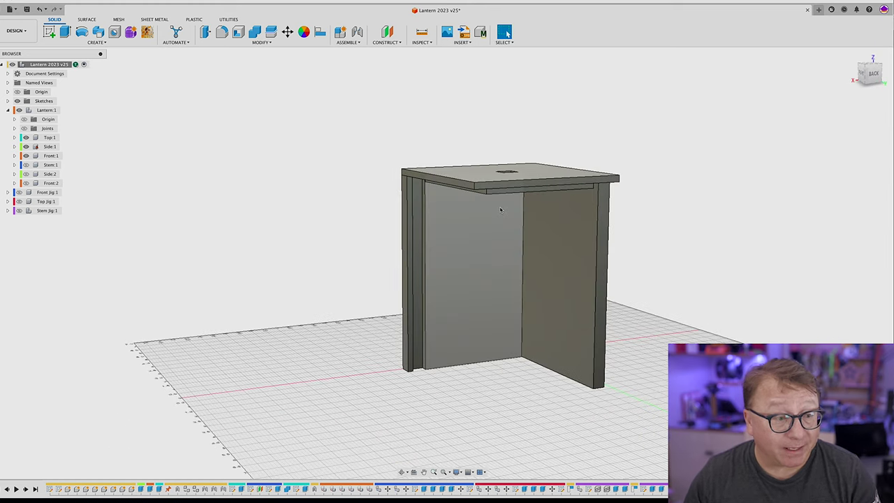
left_click(26, 165)
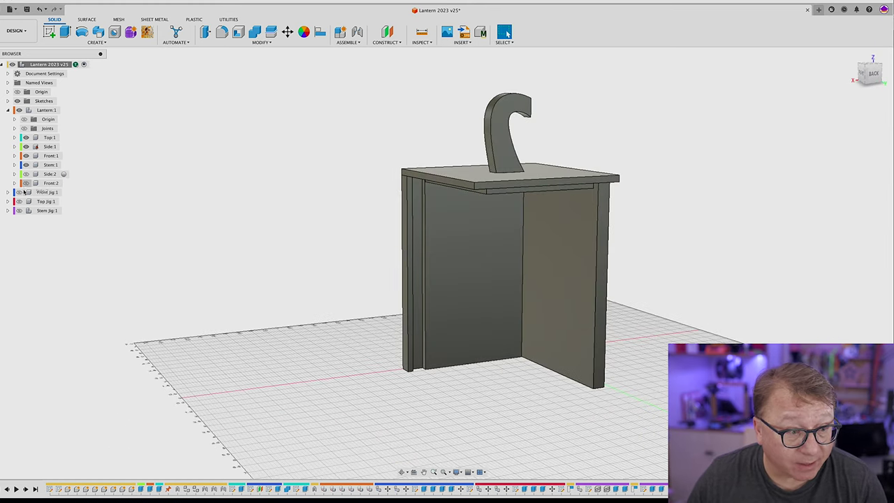
- Hide Lantern:1, show Front Jig:1, Top Jig:1 and Stem Jig:1, and view them from above
left_click(19, 192)
left_click(25, 183)
left_click(19, 183)
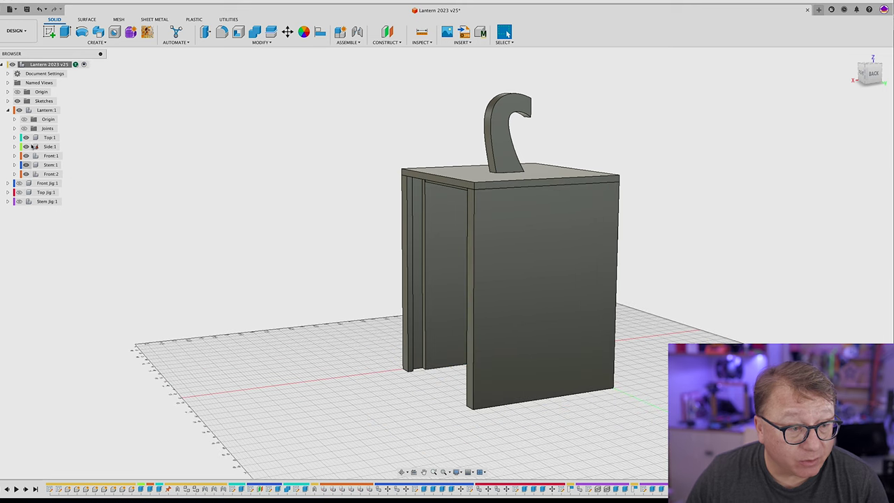
left_click(18, 110)
left_click(19, 183)
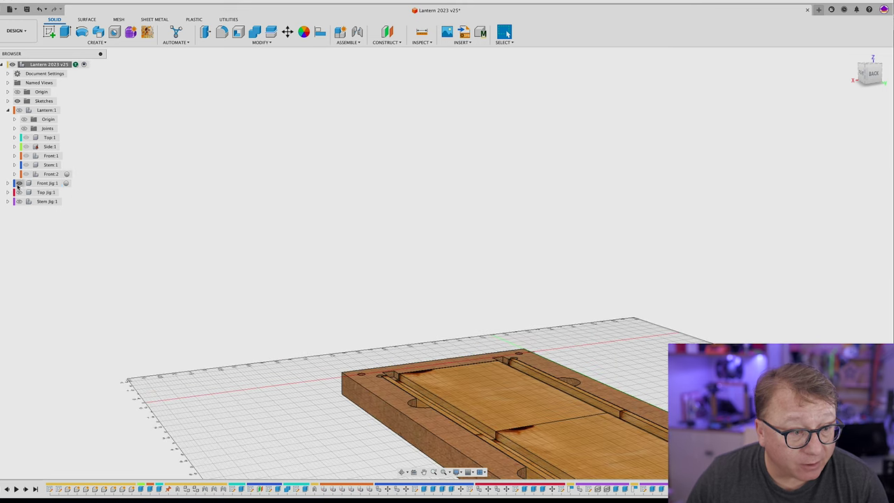
left_click(18, 192)
left_click(19, 201)
scroll(477, 225, "down", 5)
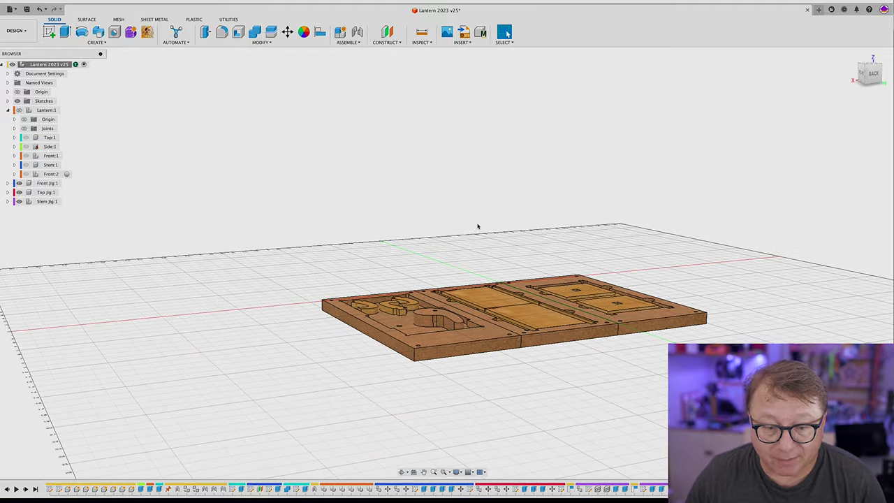
middle_click_drag(478, 226, 497, 228, "shift")
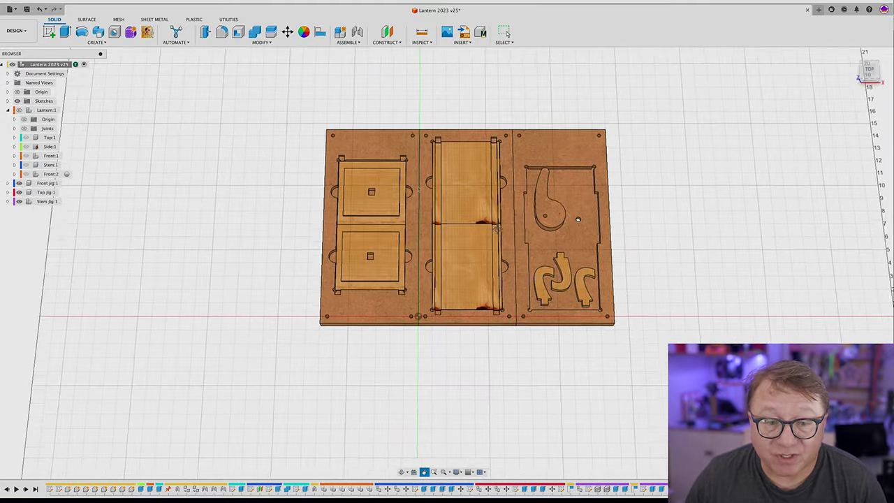
scroll(411, 179, "up", 4)
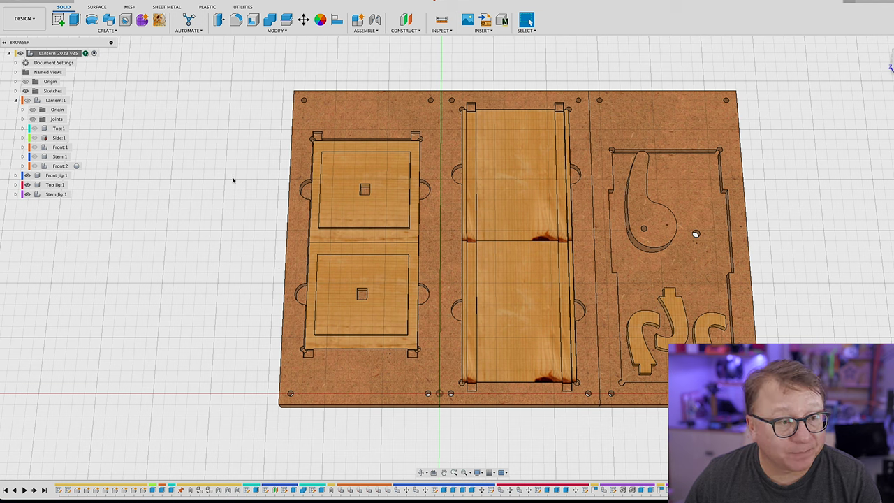
- Switch to the Manufacture workspace
left_click(23, 18)
mouse_move(30, 125)
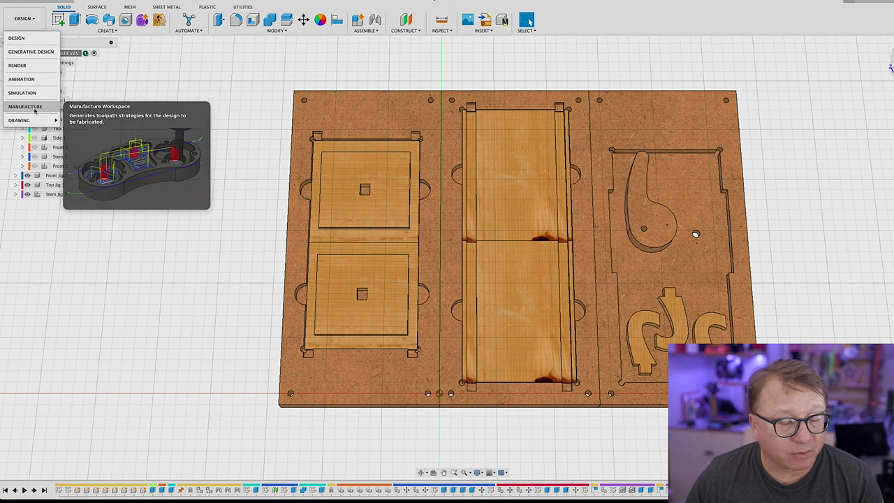
left_click(26, 106)
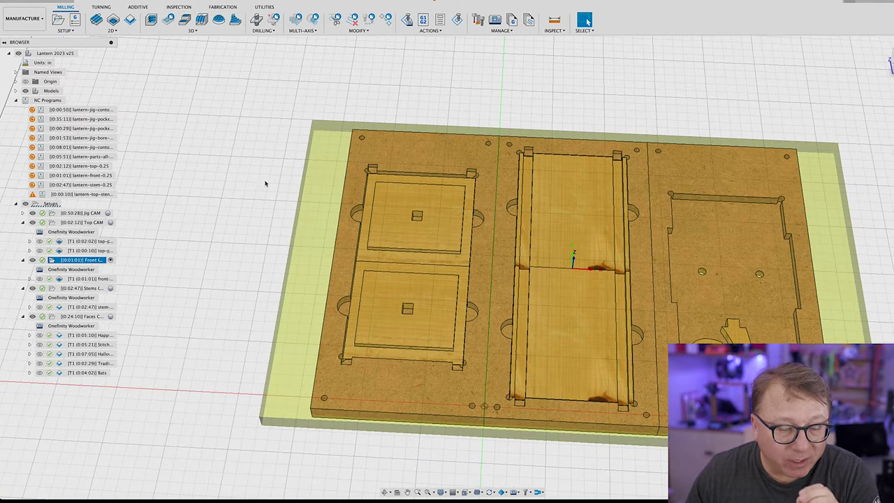
- Collapse the Top, Front, Stems and Faces CAM setups and the NC Programs folder
left_click(22, 222)
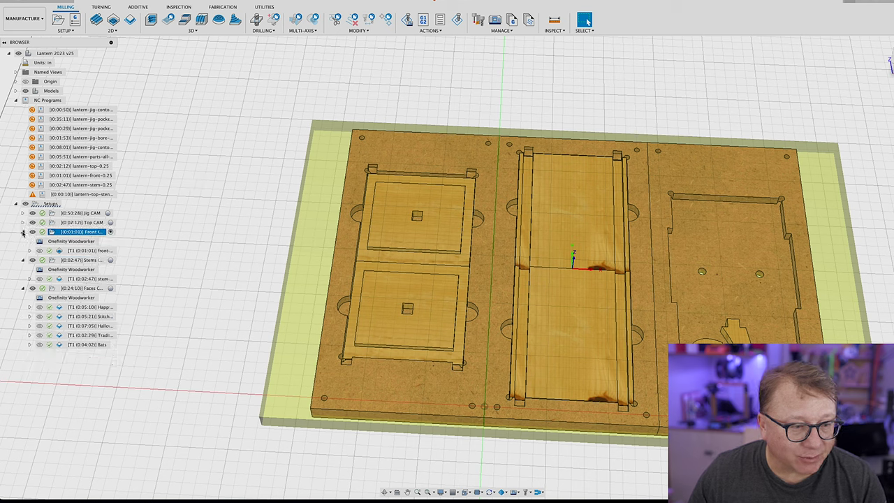
left_click(22, 231)
left_click(23, 241)
left_click(23, 250)
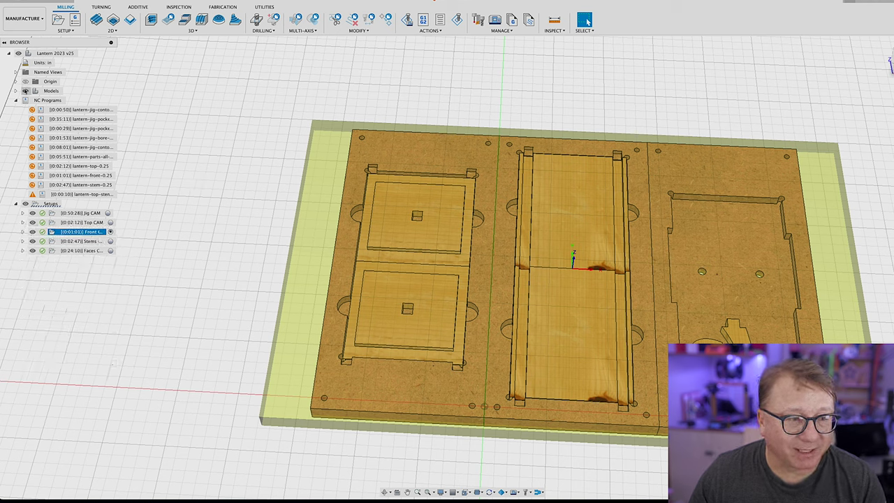
left_click(15, 100)
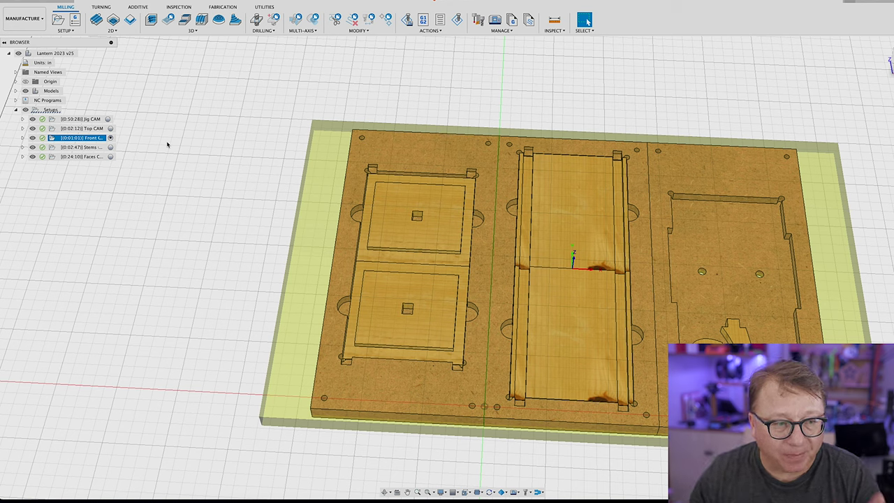
- Select each setup in turn, ending on Jig CAM to show its stock
left_click(91, 117)
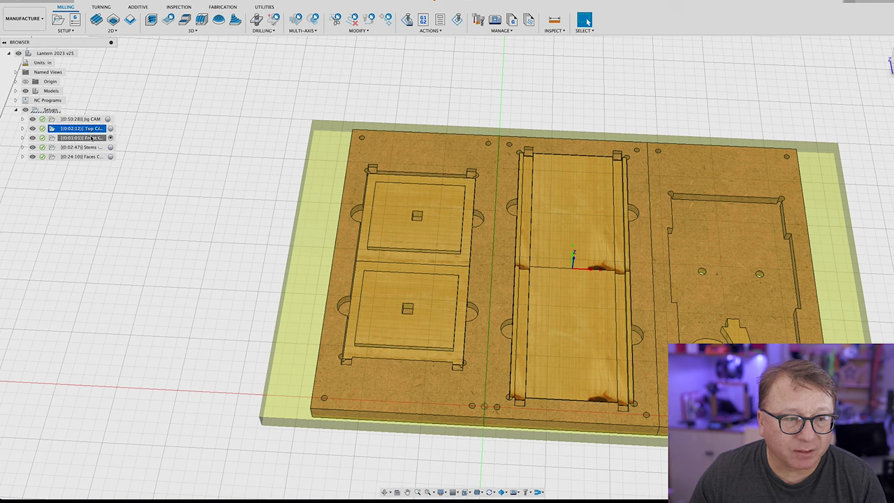
left_click(90, 138)
left_click(93, 147)
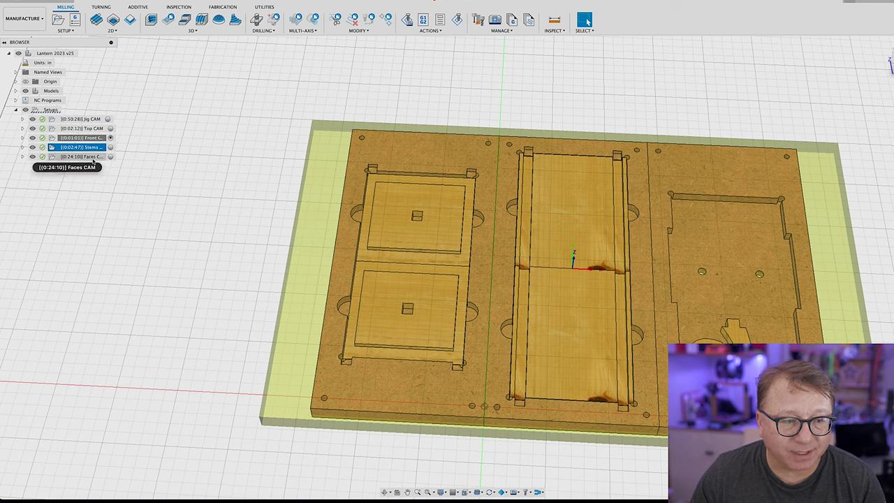
left_click(93, 156)
left_click(113, 192)
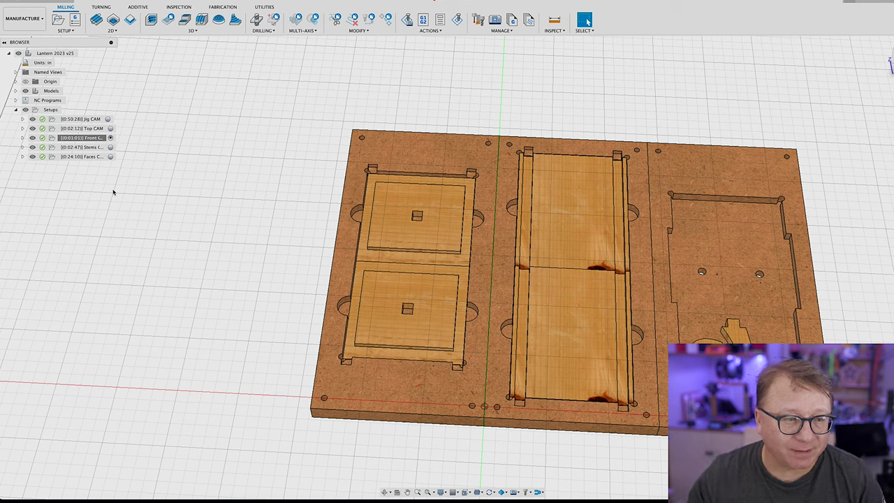
left_click(77, 118)
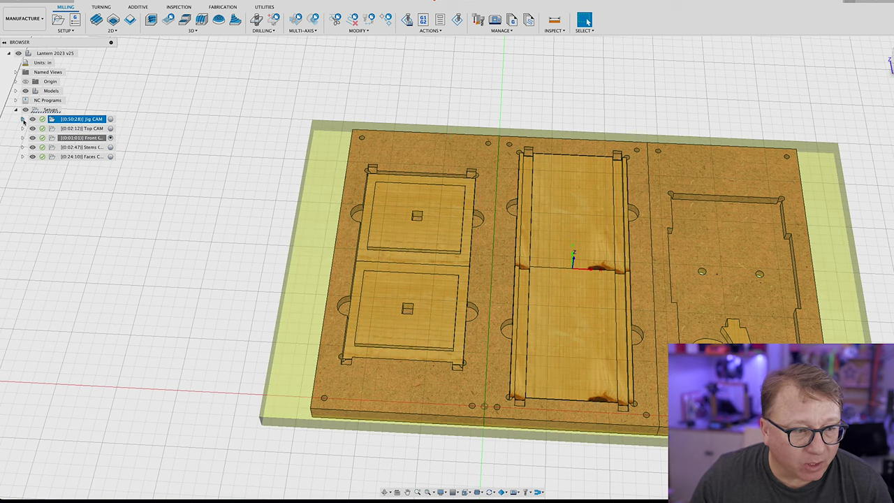
- Expand the Jig CAM setup to list its machine and six operations
left_click(22, 120)
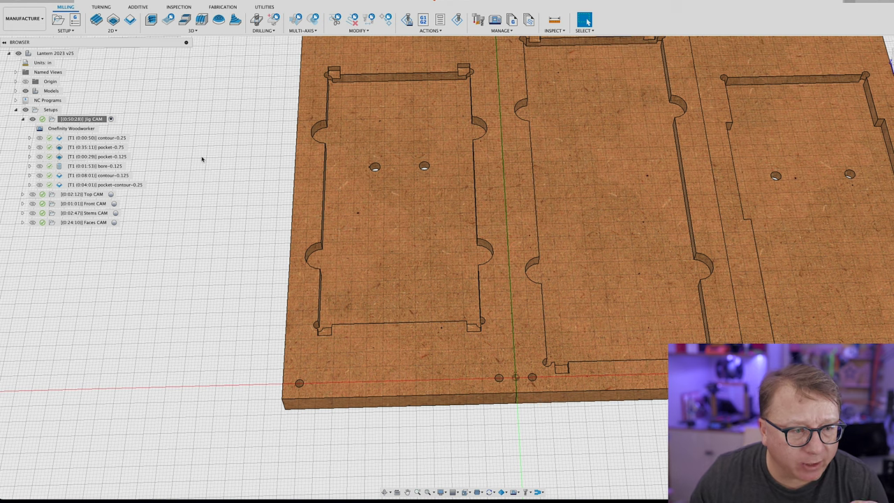
- Preview the contour-0.25 toolpath, then the pocket-0.75 clearing passes across the whole stock
left_click(98, 137)
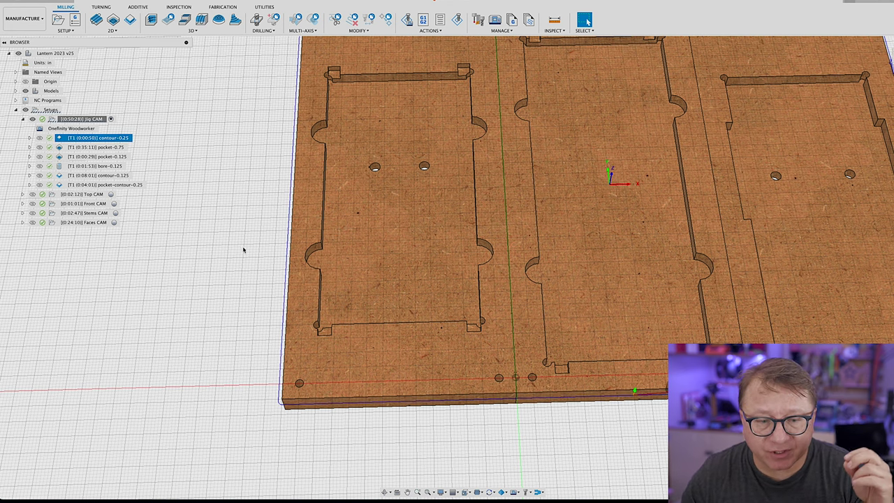
scroll(416, 300, "down", 5)
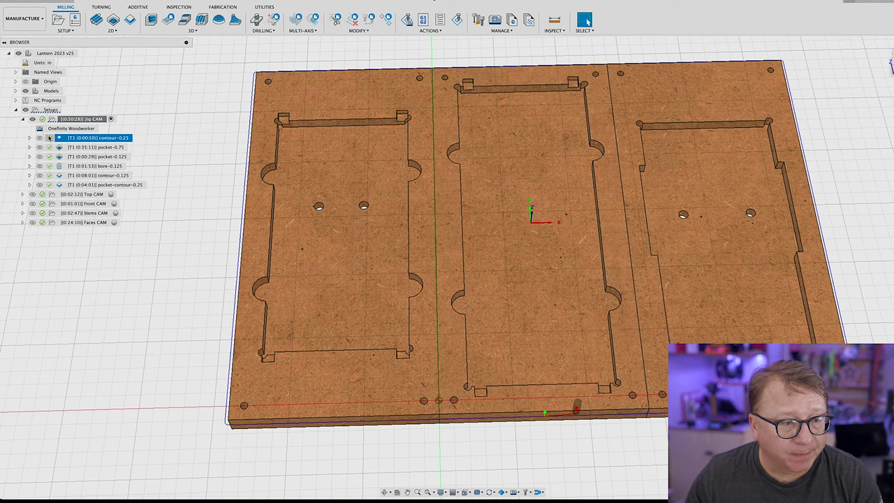
left_click(95, 147)
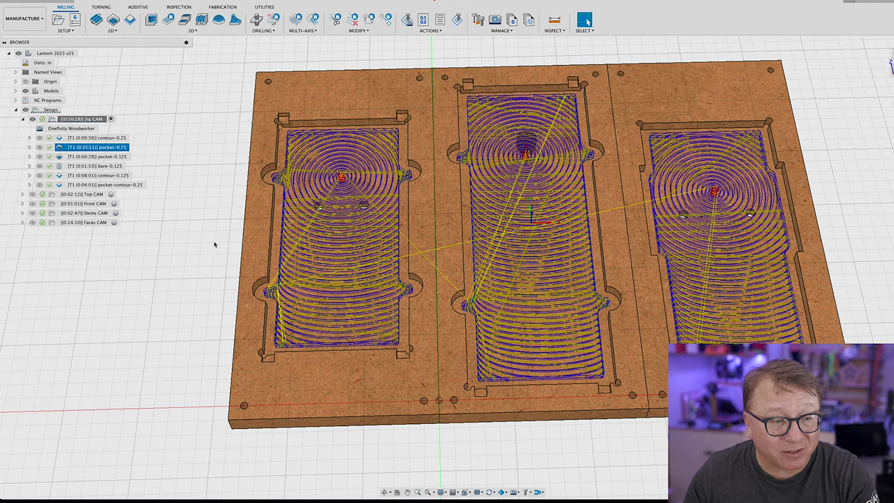
- Preview the pocket-0.125 toolpaths, then the bore-0.125 hole-drilling toolpath
left_click(92, 156)
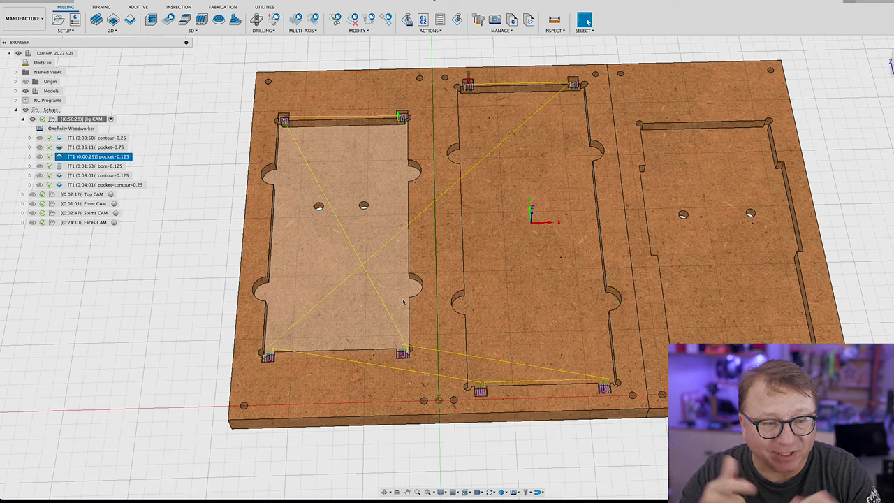
left_click(104, 165)
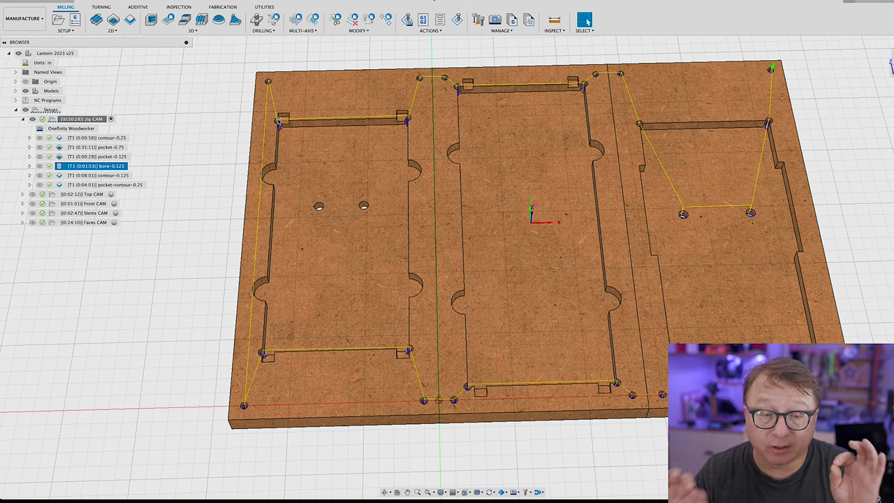
- Zoom in on the bore holes, then preview the contour-0.125 toolpaths
scroll(276, 126, "up", 10)
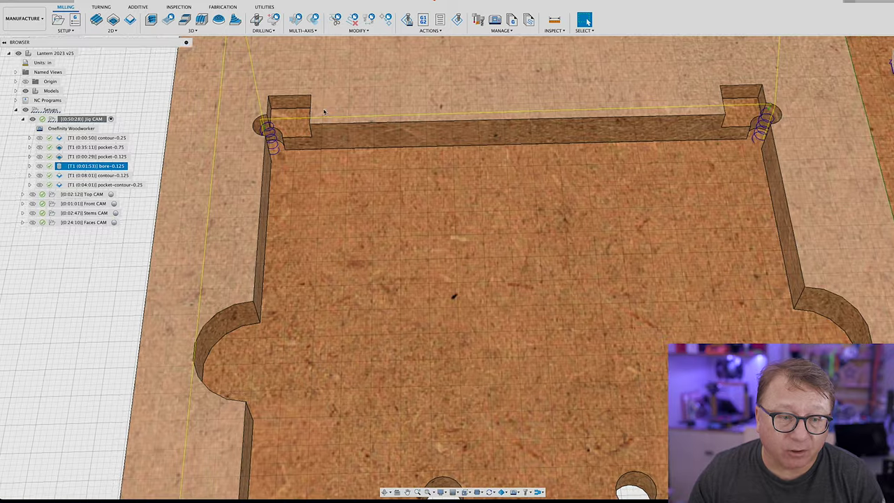
scroll(238, 157, "down", 10)
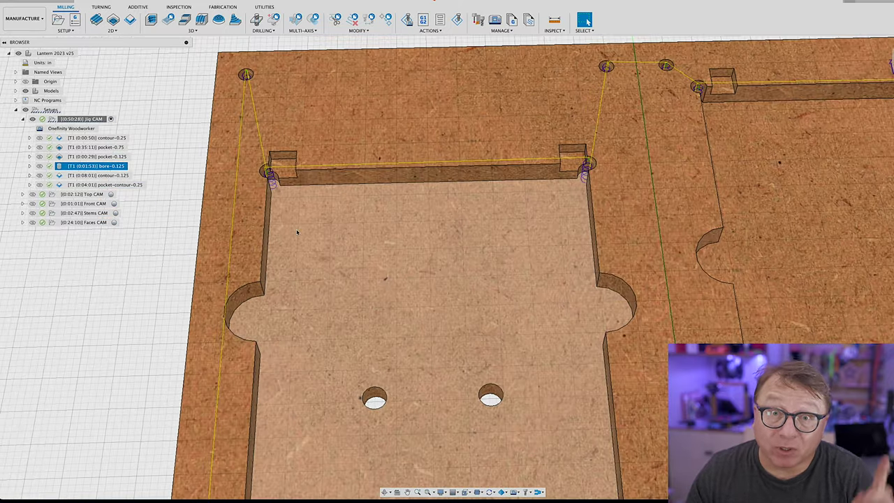
scroll(297, 232, "down", 15)
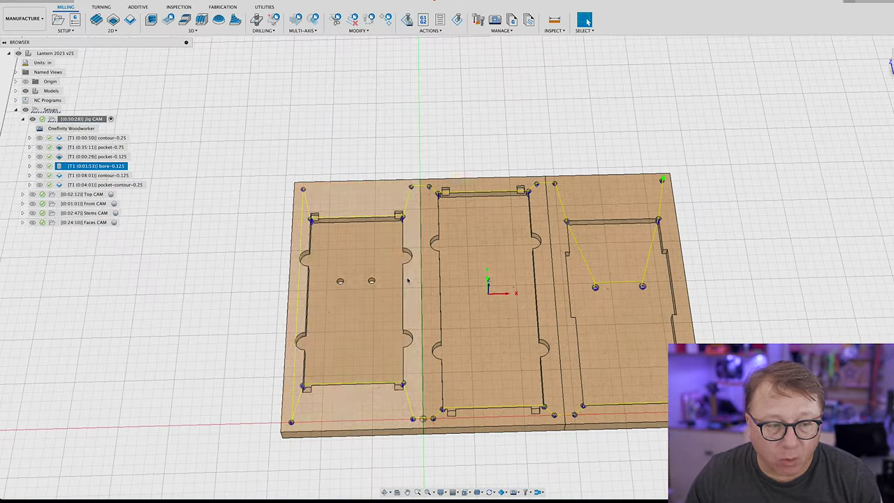
left_click(98, 175)
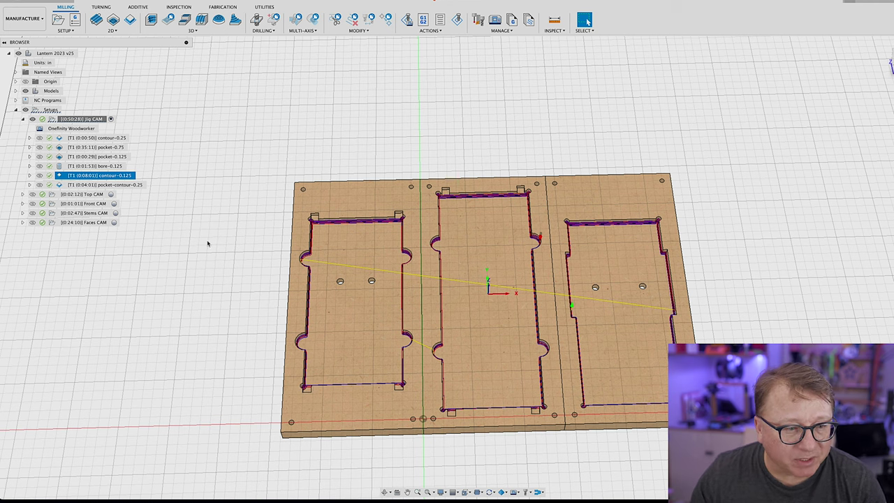
- Preview the pocket-contour-0.25 toolpath and inspect it from a top-down view
key("Down")
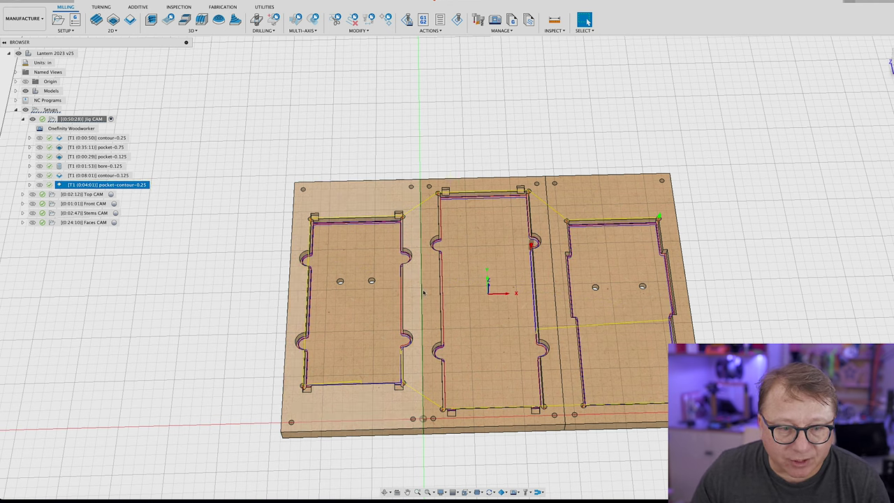
middle_click_drag(347, 271, 336, 210)
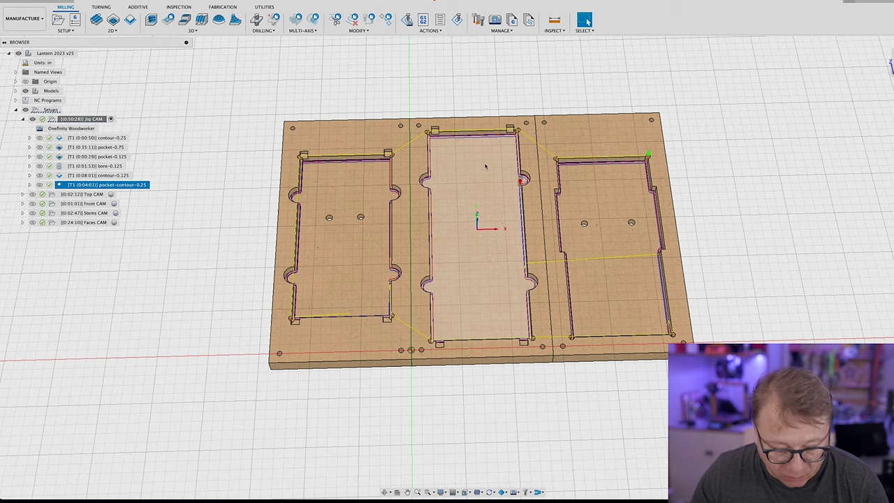
middle_click_drag(475, 210, 293, 113, "shift")
scroll(292, 113, "up", 5)
scroll(292, 113, "up", 4)
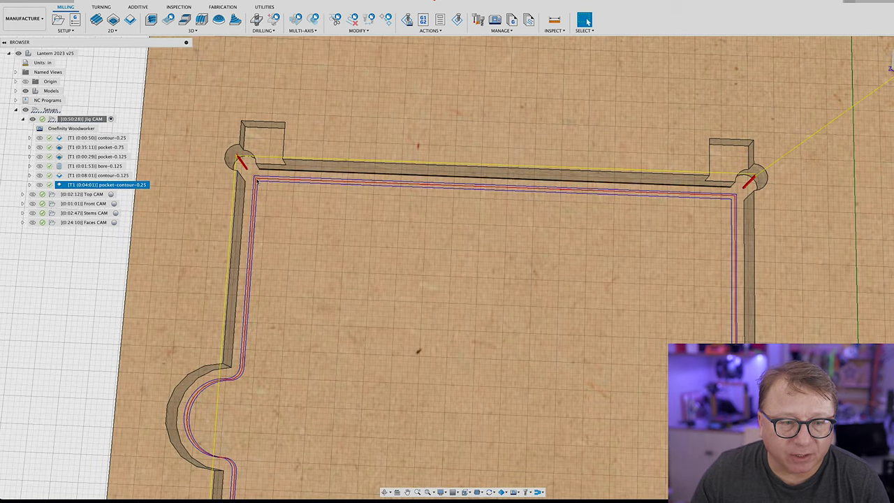
scroll(285, 225, "down", 3)
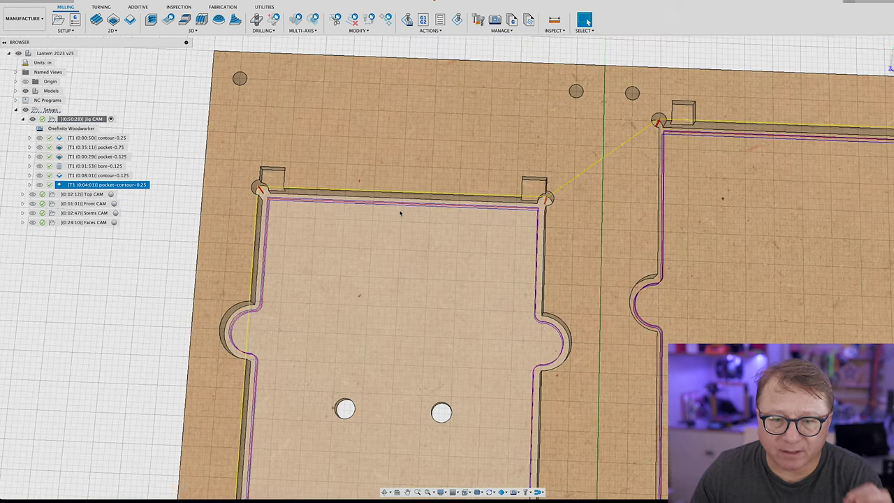
scroll(419, 307, "down", 6)
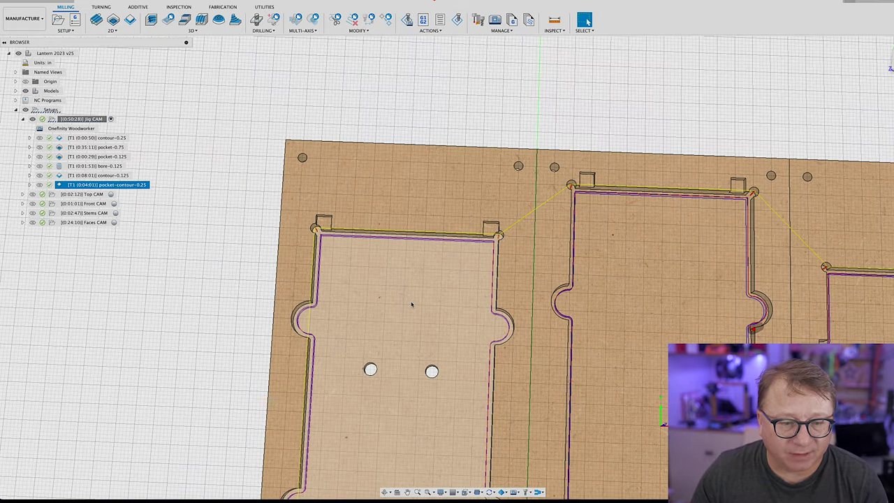
scroll(307, 303, "down", 4)
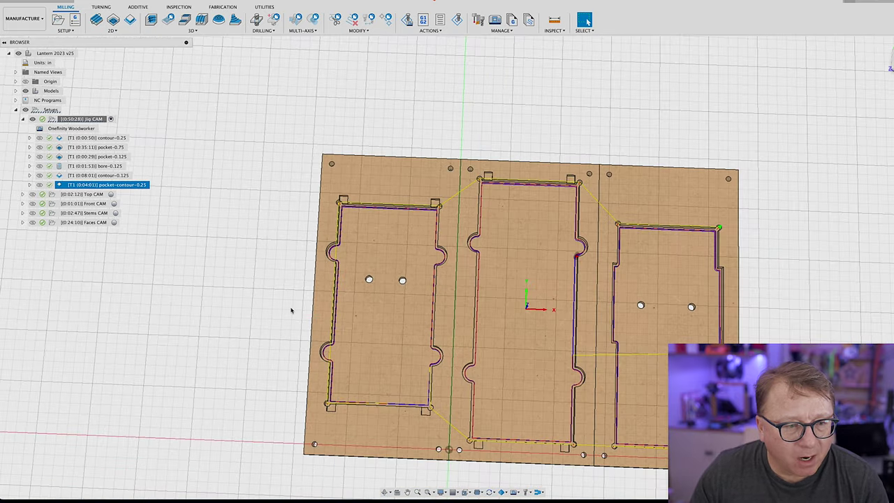
- Collapse Jig CAM, expand Top CAM and preview its top-pocket-0.25 toolpath
left_click(23, 119)
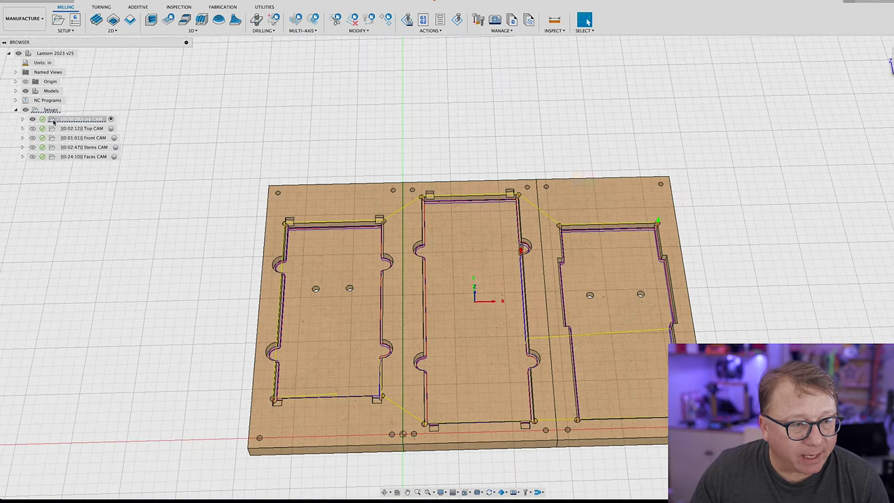
left_click(51, 120)
left_click(22, 129)
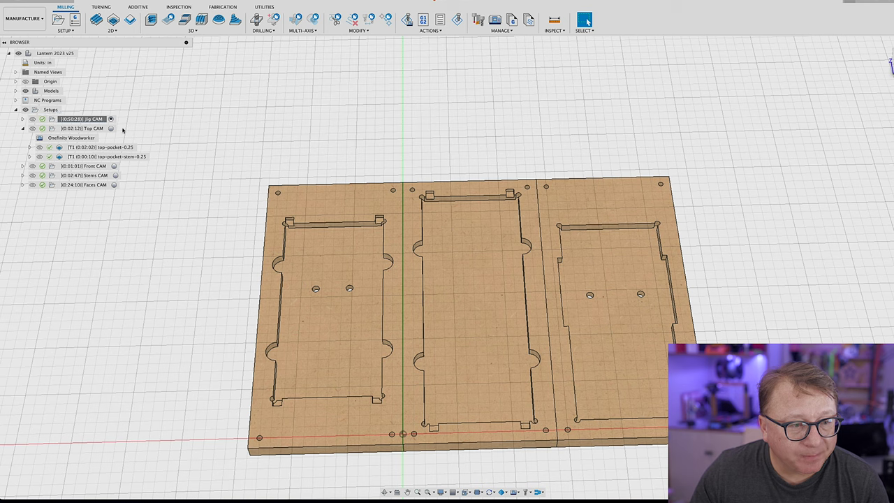
left_click(122, 129)
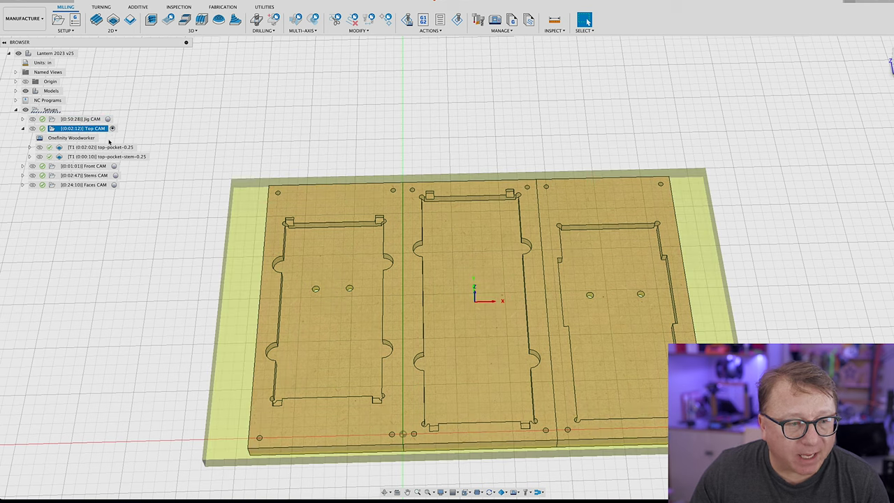
left_click(107, 147)
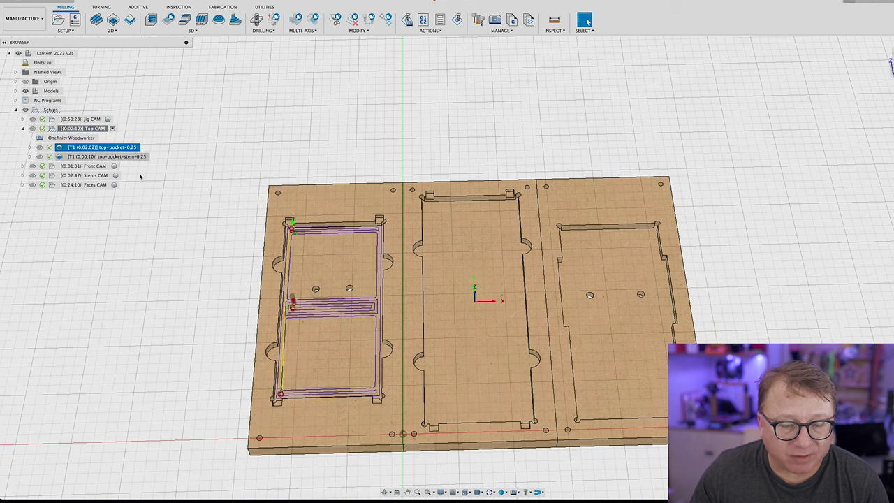
left_click(15, 91)
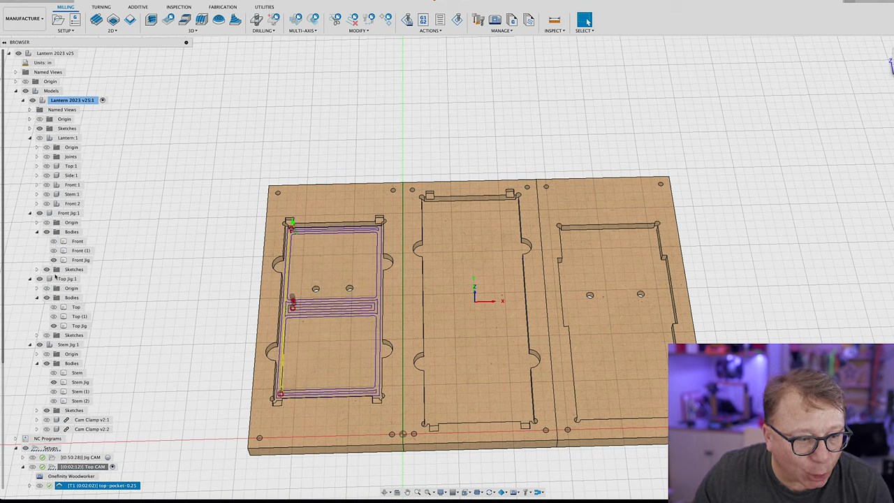
- Show the two front boards, two top boards and three stem pieces in their jig pockets
left_click(54, 250)
left_click(54, 240)
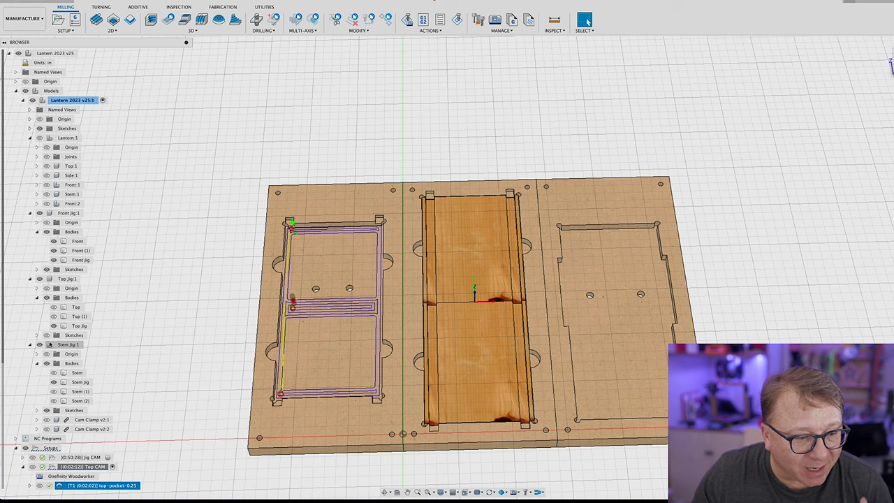
left_click(54, 317)
left_click(54, 307)
left_click(54, 401)
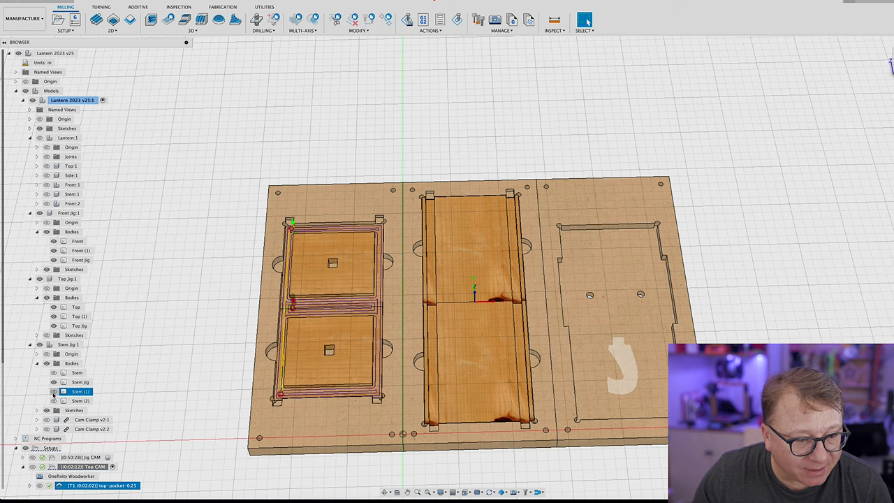
left_click(53, 391)
left_click(54, 372)
left_click(282, 241)
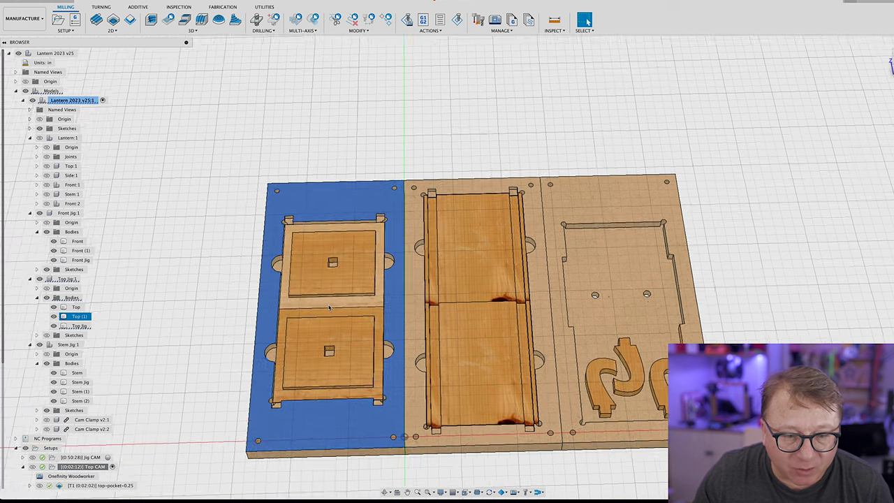
scroll(200, 200, "up", 3)
scroll(67, 391, "down", 3)
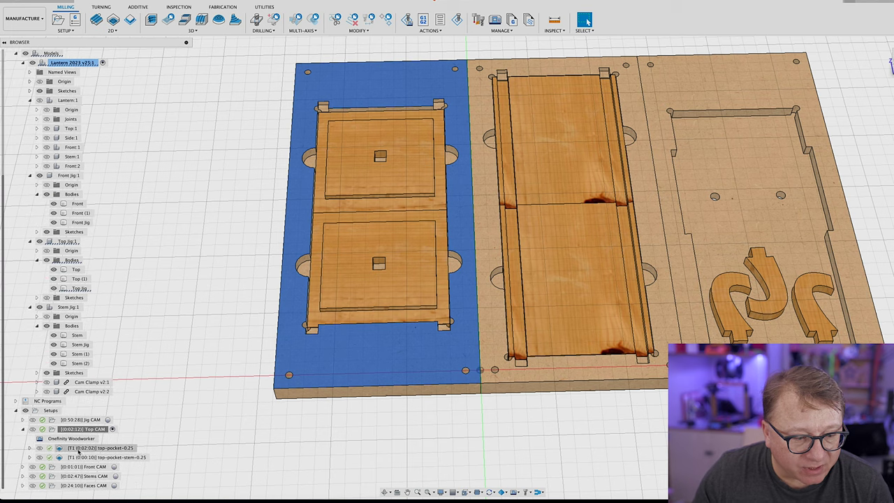
- Preview the top-pocket-0.25 and top-pocket-stem-0.25 toolpaths, then collapse Top CAM
left_click(77, 448)
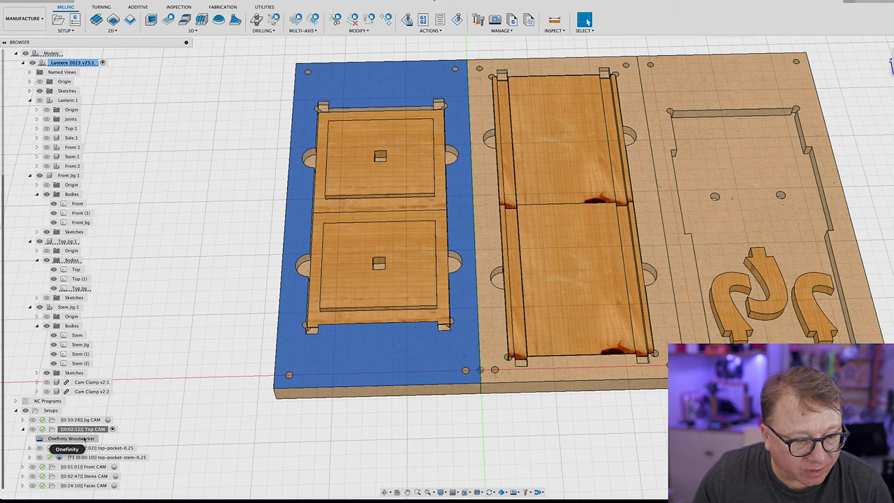
left_click(81, 448)
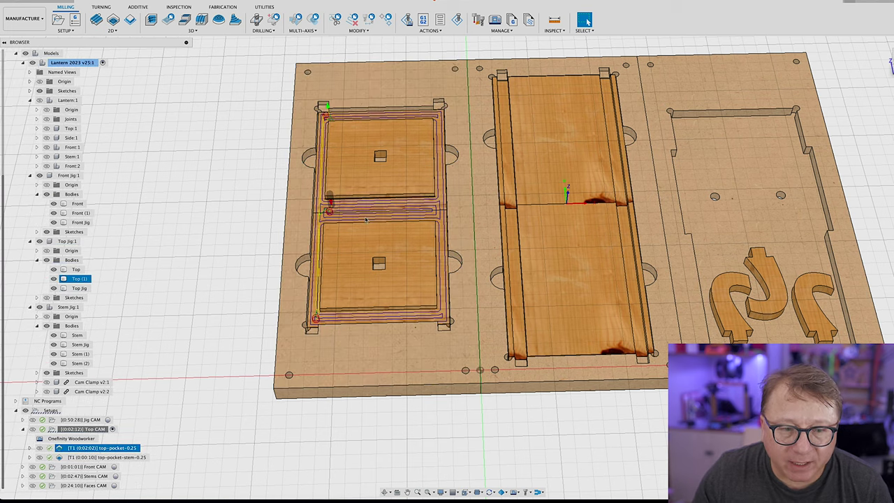
left_click(132, 458)
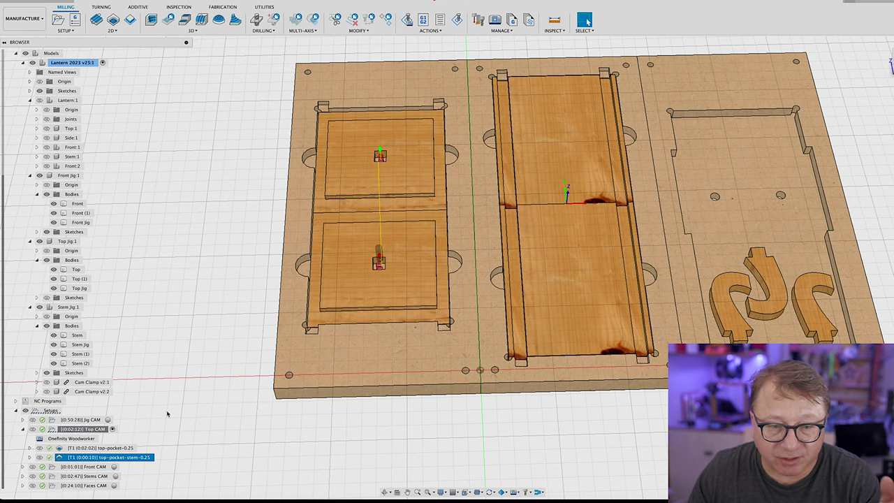
scroll(175, 412, "up", 1)
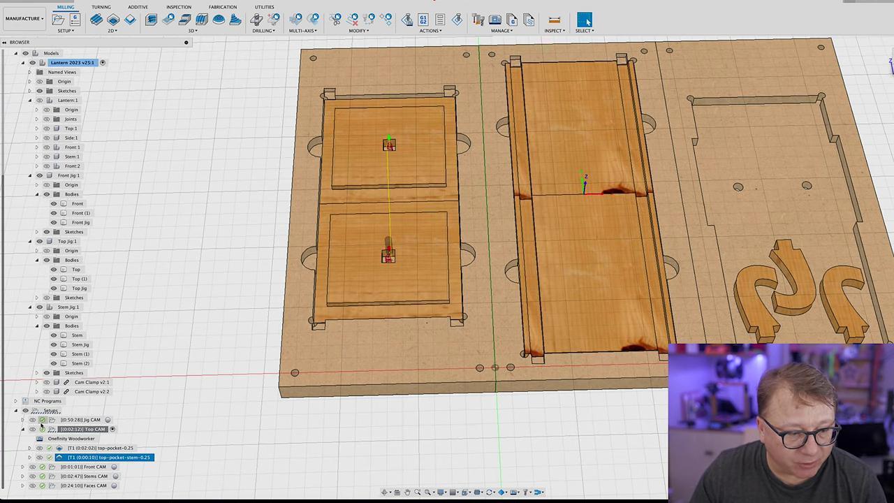
left_click(24, 429)
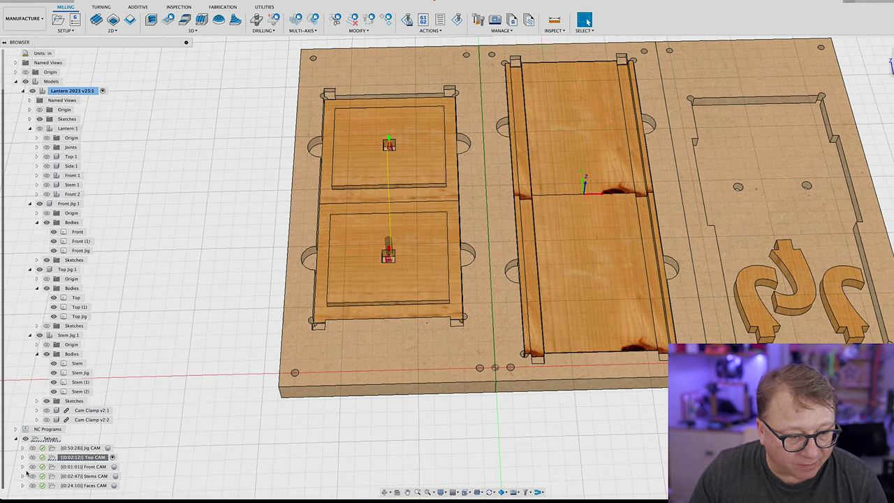
- Expand Front CAM, preview front-pocket-0.25, and collapse the Models component list
left_click(23, 467)
left_click(91, 485)
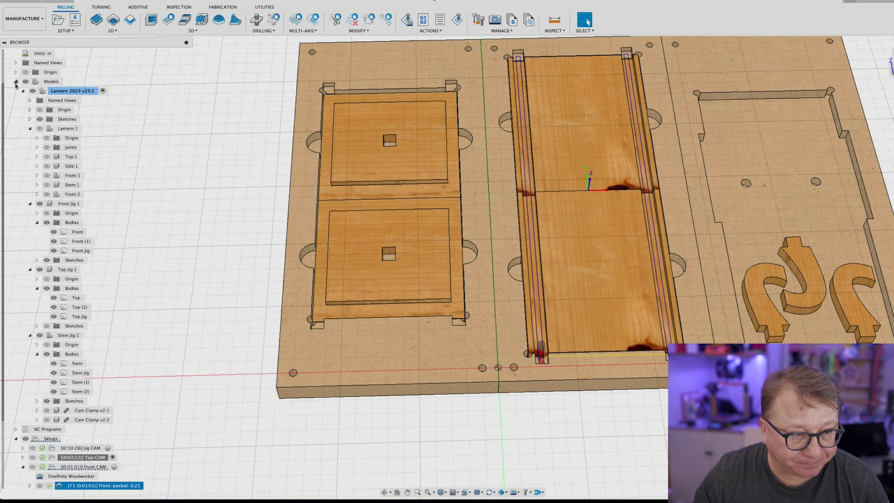
left_click(15, 81)
- Show the stem-contour-0.25 toolpath from Stems CAM and inspect it around the three hook stems
left_click(22, 165)
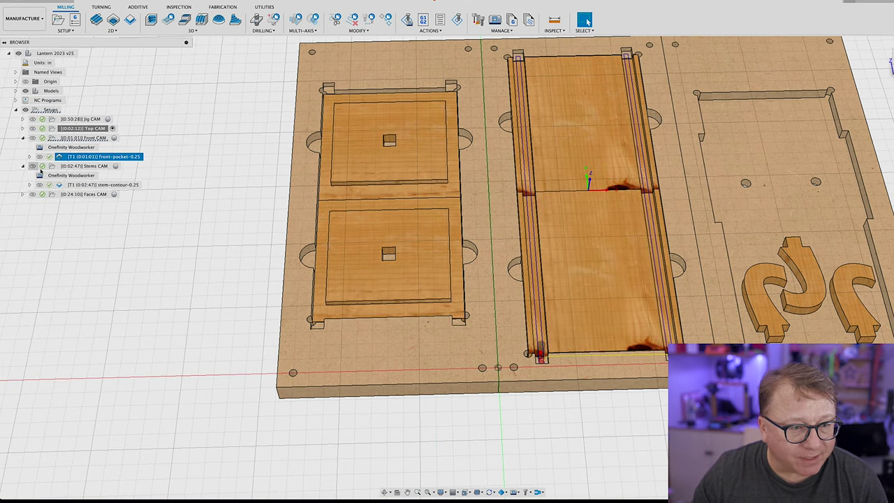
left_click(97, 184)
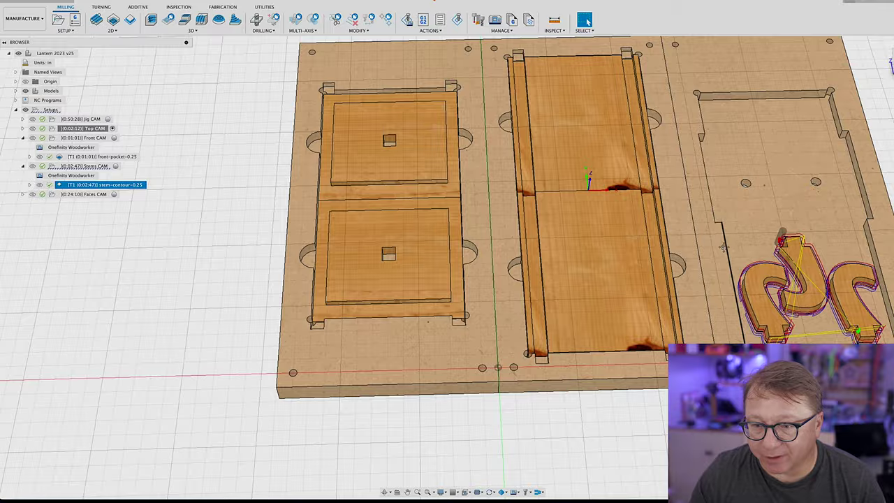
middle_click_drag(733, 250, 554, 243)
scroll(628, 276, "up", 6)
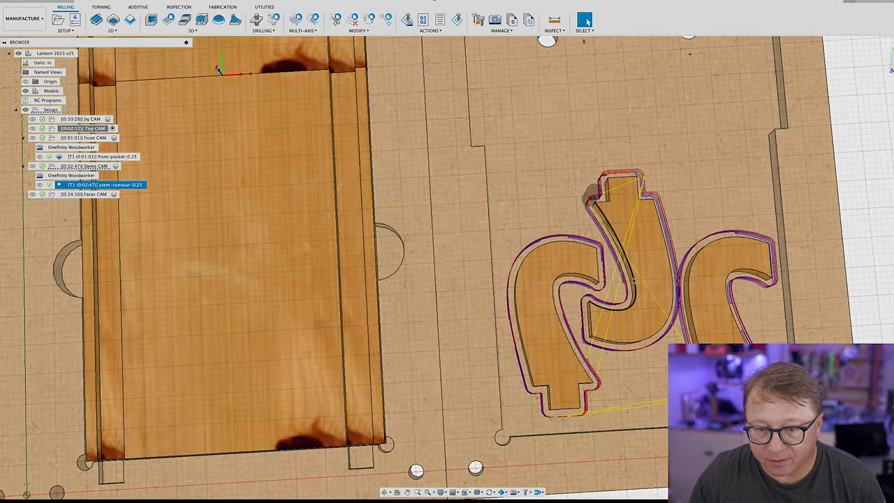
scroll(655, 300, "down", 5)
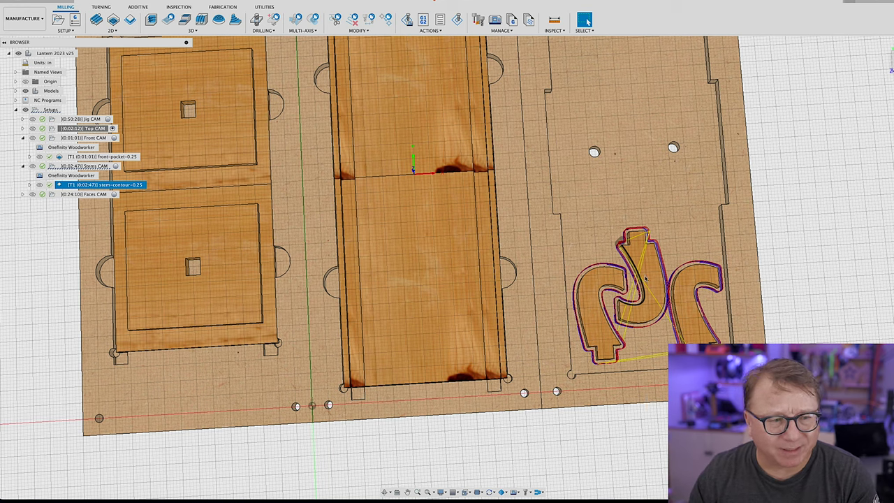
- Preview the Faces CAM Happy Face, Stitch Face and Halloween 1 carvings from a tilted view
left_click(23, 194)
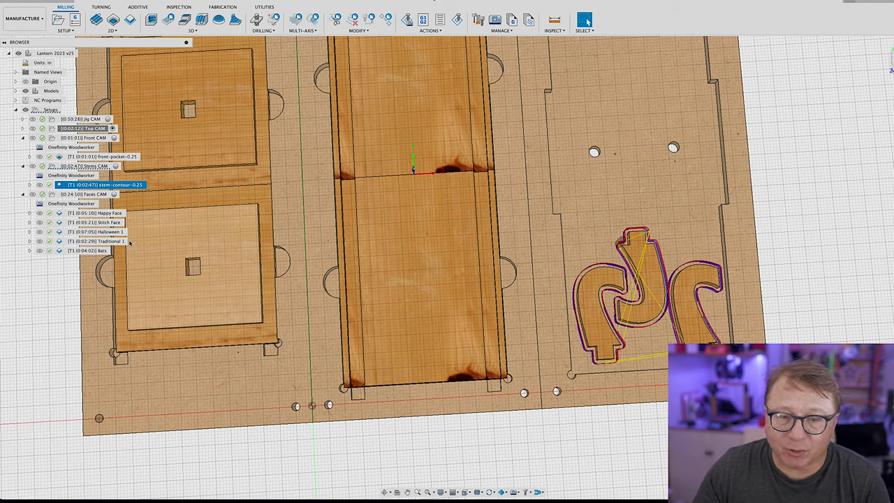
mouse_move(117, 219)
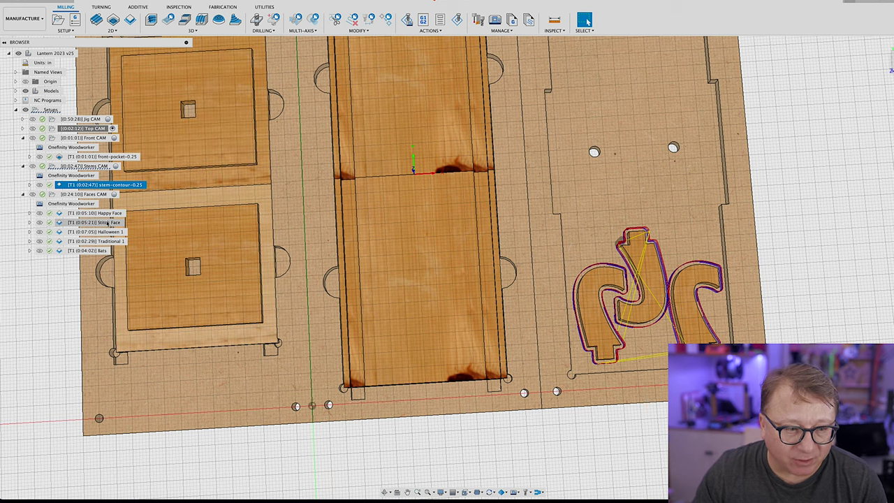
left_click(98, 213)
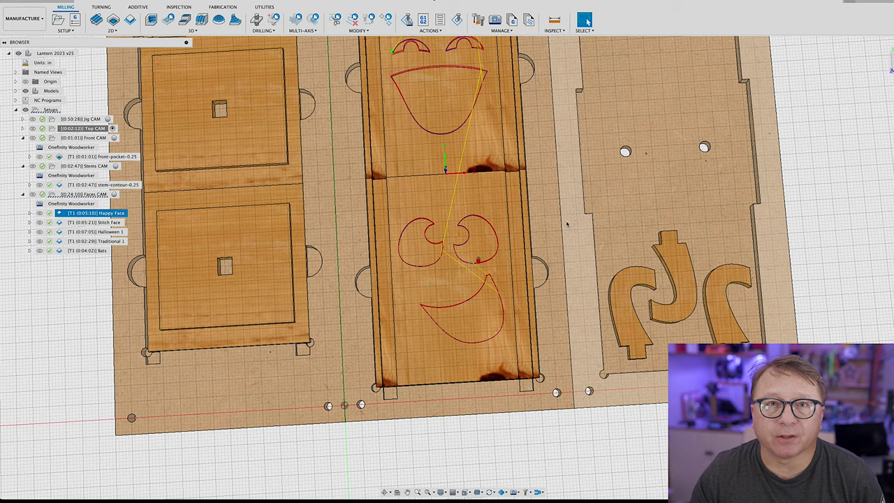
middle_click_drag(545, 252, 448, 78, "shift")
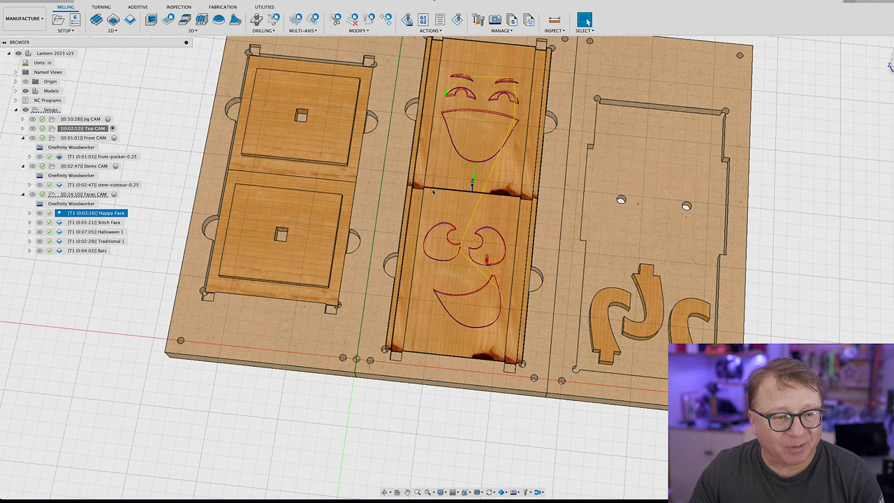
left_click(95, 222)
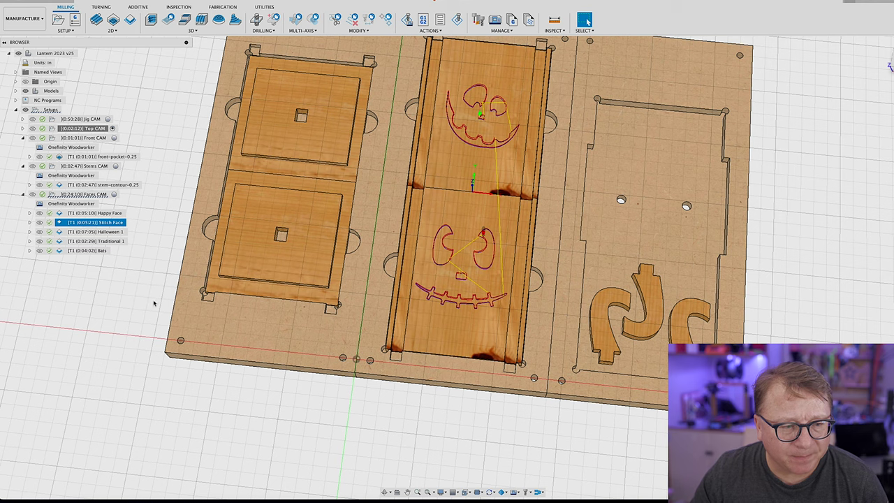
left_click(108, 232)
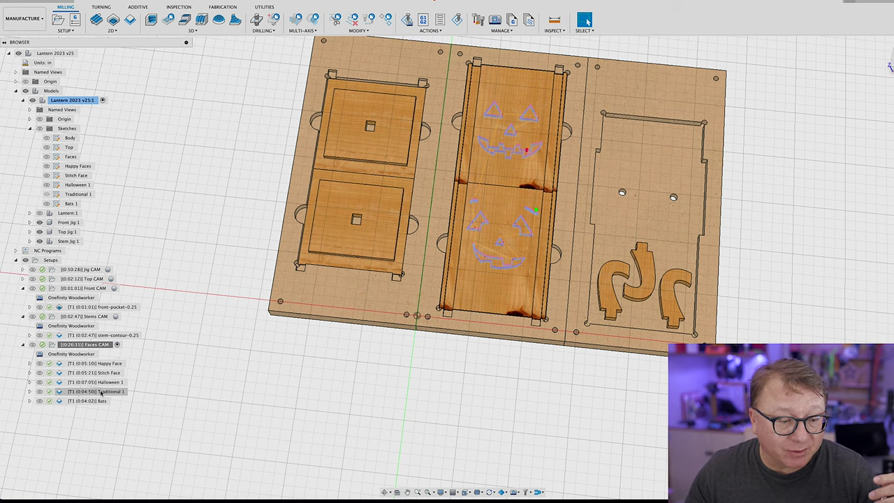
- Preview the Traditional 1 jack-o'-lantern carving, then the Bats silhouettes on both front boards
left_click(101, 392)
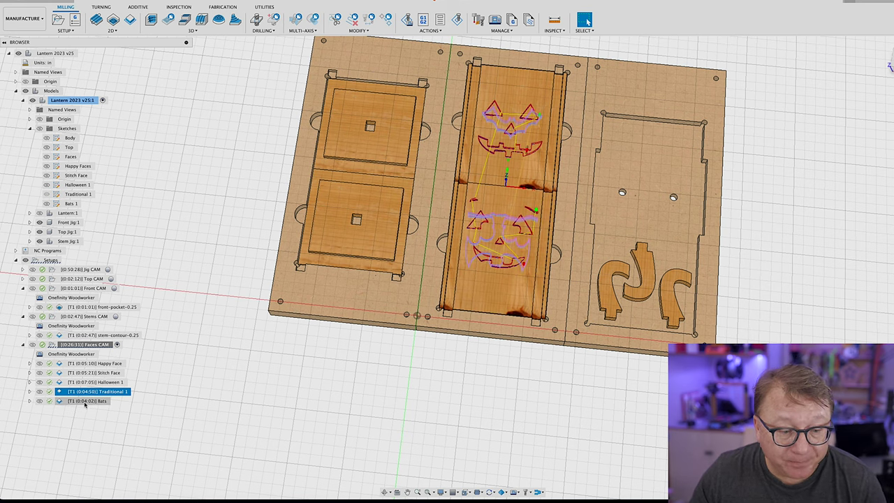
left_click(89, 401)
scroll(679, 176, "up", 3)
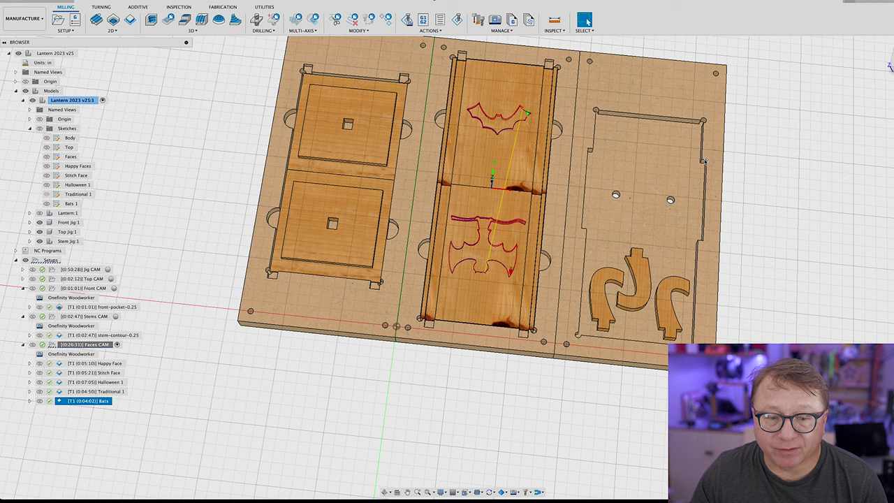